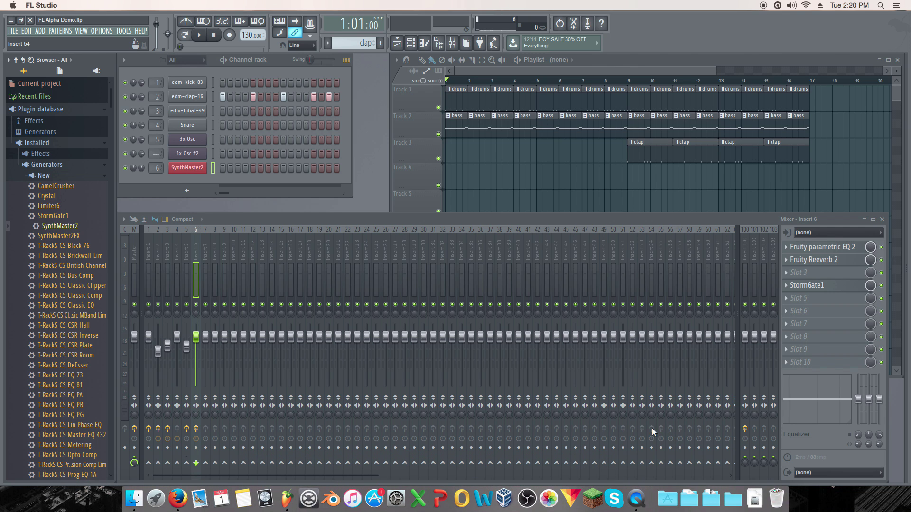
Step: Play the drums, bass and clap loop for four bars, then stop it back at 1:01:00
{"action": "left_click", "coordinate": [753, 495]}
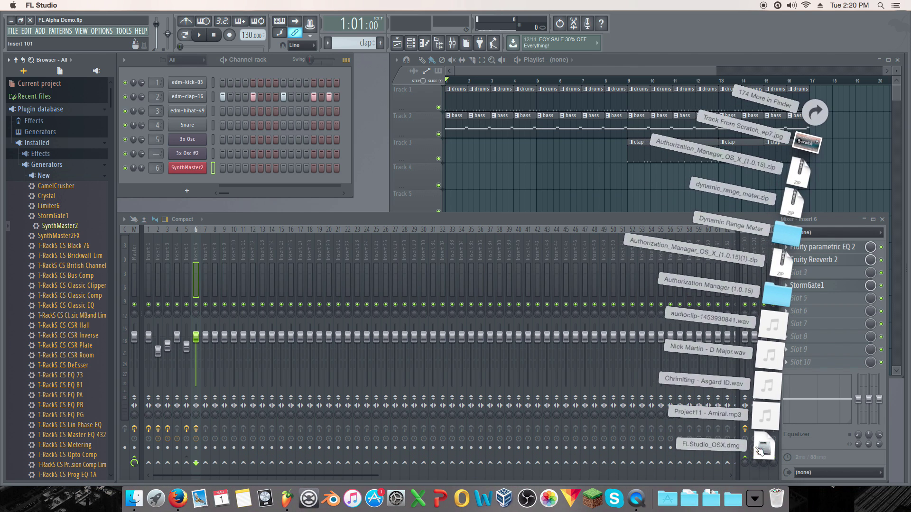
{"action": "left_click", "coordinate": [362, 293]}
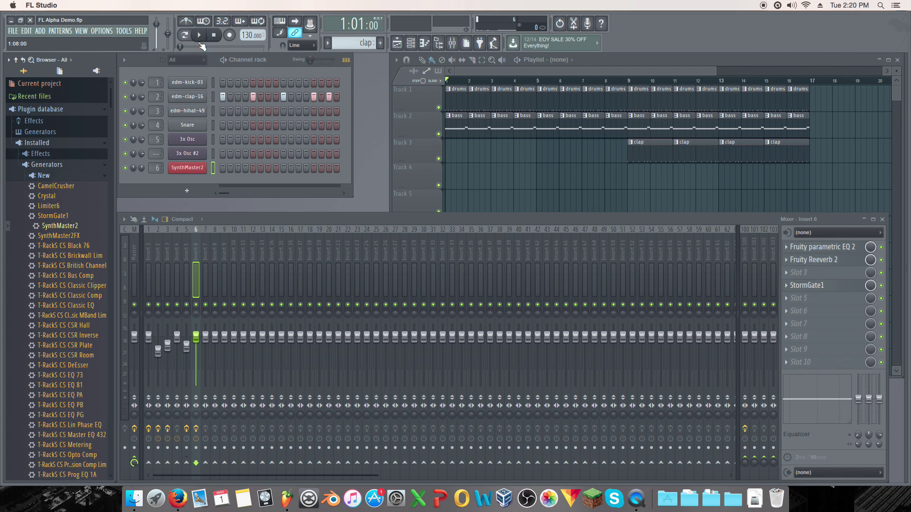
{"action": "key", "text": "space"}
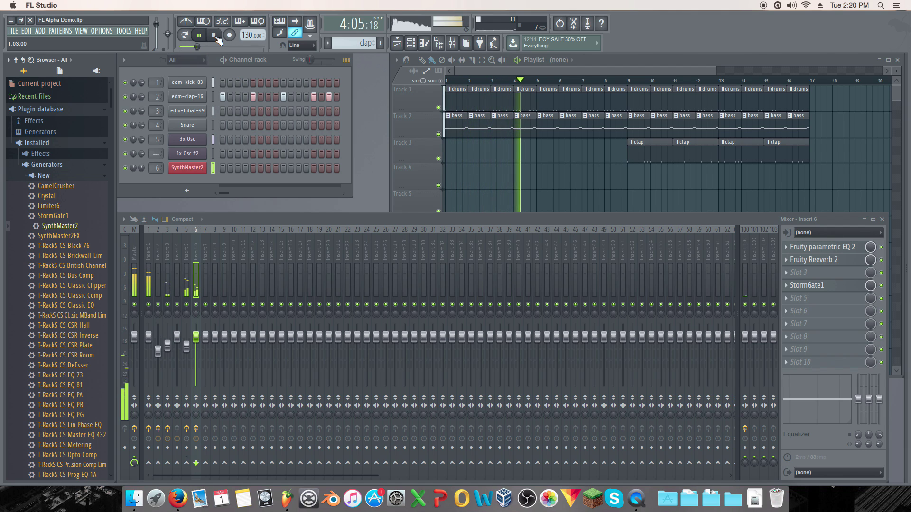
{"action": "left_click", "coordinate": [216, 36]}
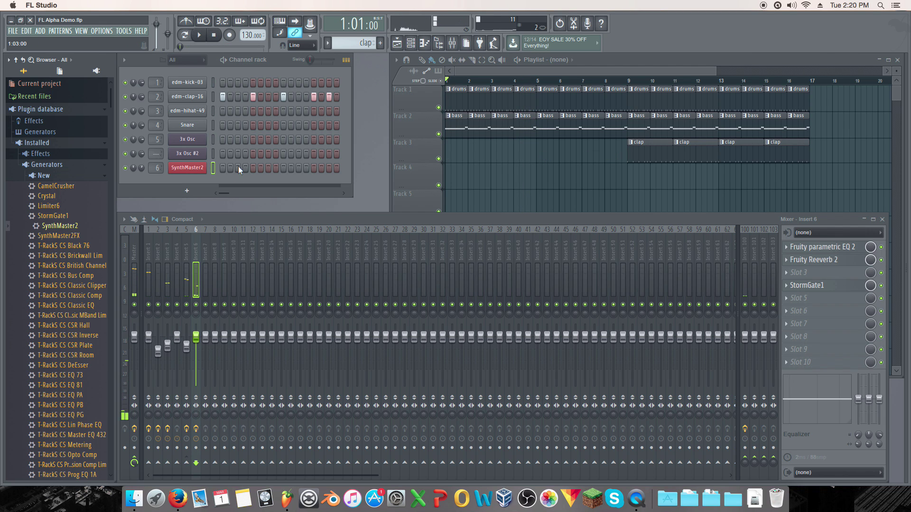
{"action": "left_click", "coordinate": [188, 168]}
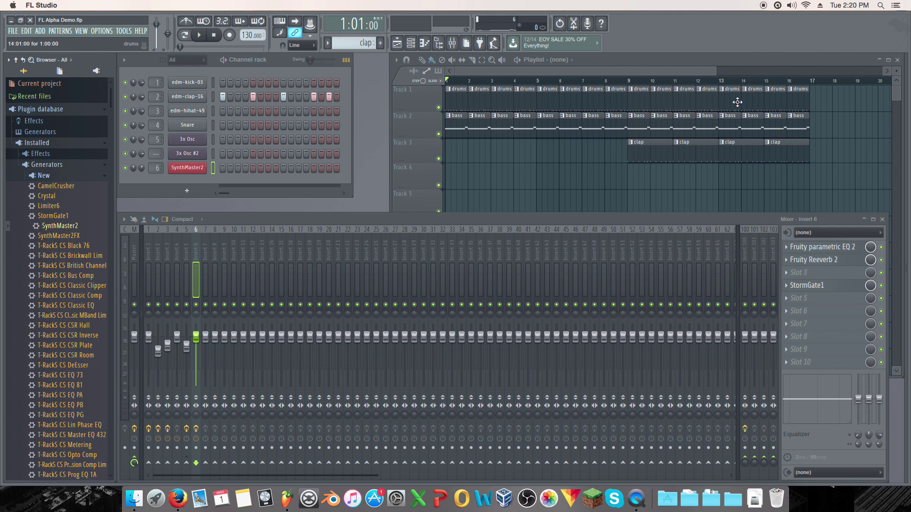
{"action": "left_click", "coordinate": [187, 168]}
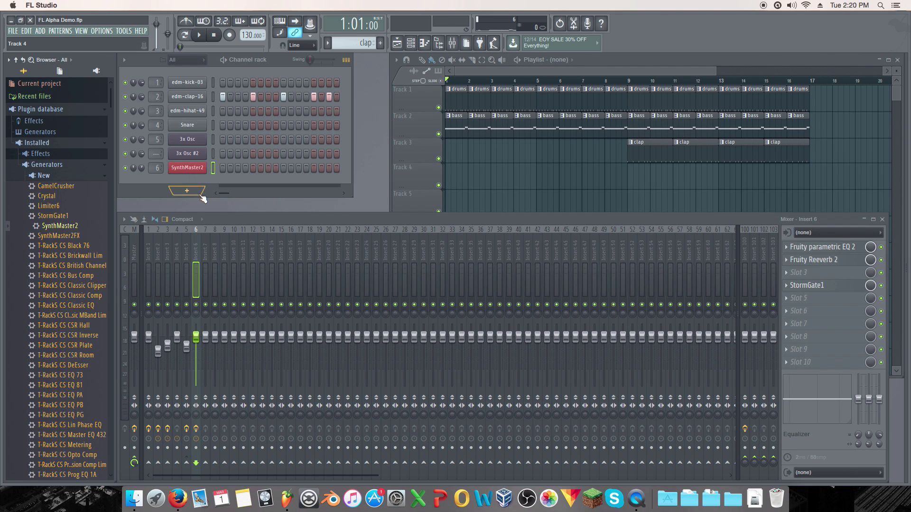
{"action": "scroll", "coordinate": [100, 280], "scroll_direction": "down", "scroll_amount": 10}
{"action": "scroll", "coordinate": [101, 281], "scroll_direction": "up", "scroll_amount": 5}
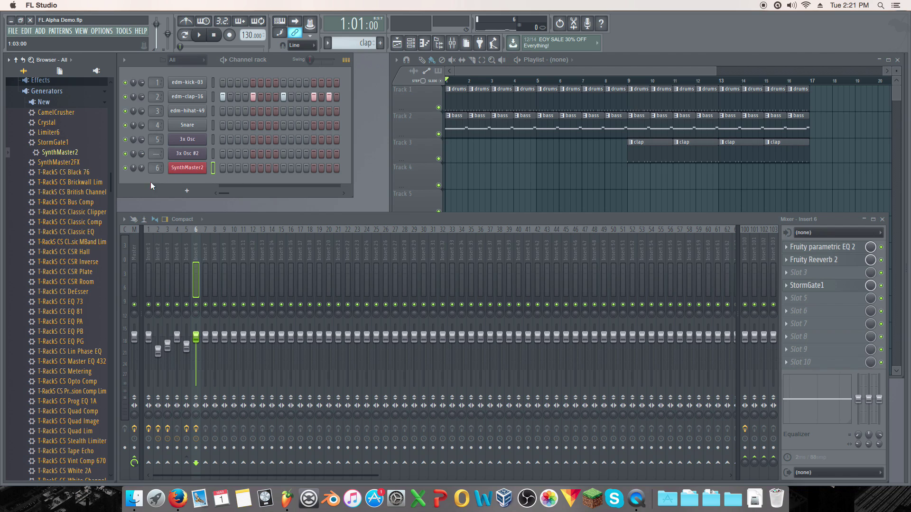
Step: Switch to empty Pattern 9 and look at StormGate1's effect choices without replacing it
{"action": "key", "text": "F4"}
{"action": "key", "text": "F4"}
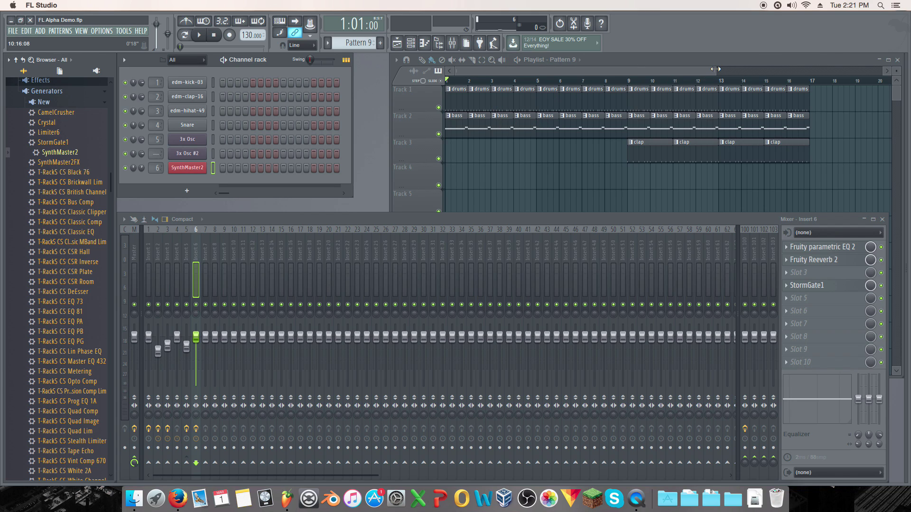
{"action": "left_click", "coordinate": [786, 284]}
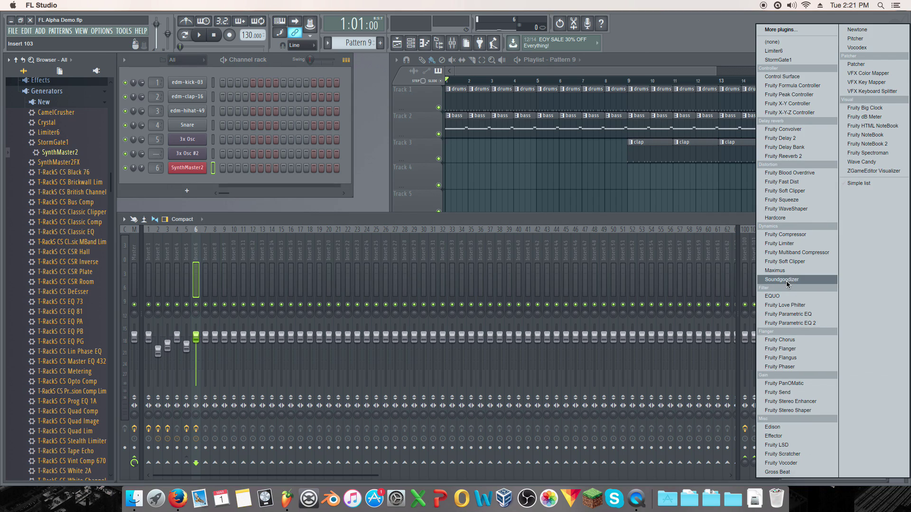
{"action": "key", "text": "Escape"}
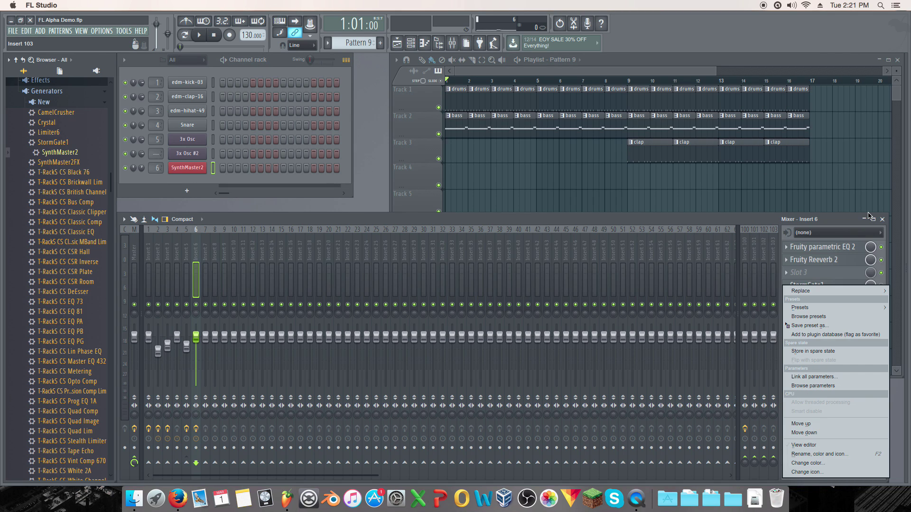
{"action": "left_click", "coordinate": [734, 218]}
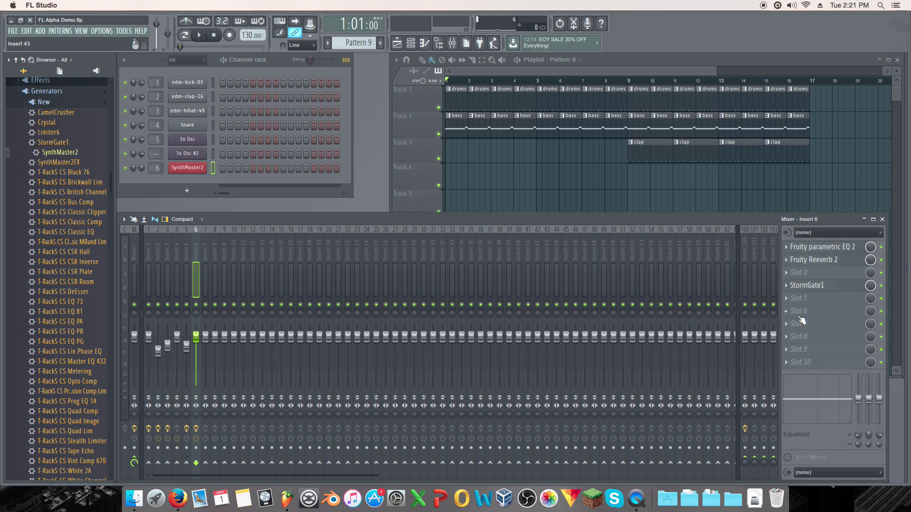
Step: Try loading Soundgoodizer into Insert 6's empty Slot 6 and dismiss the missing-plugin warning
{"action": "left_click", "coordinate": [803, 311]}
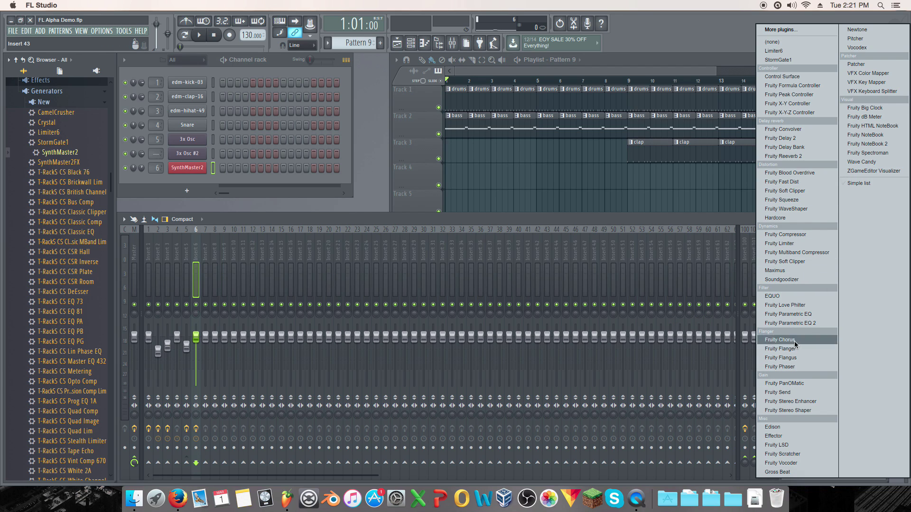
{"action": "left_click", "coordinate": [782, 279]}
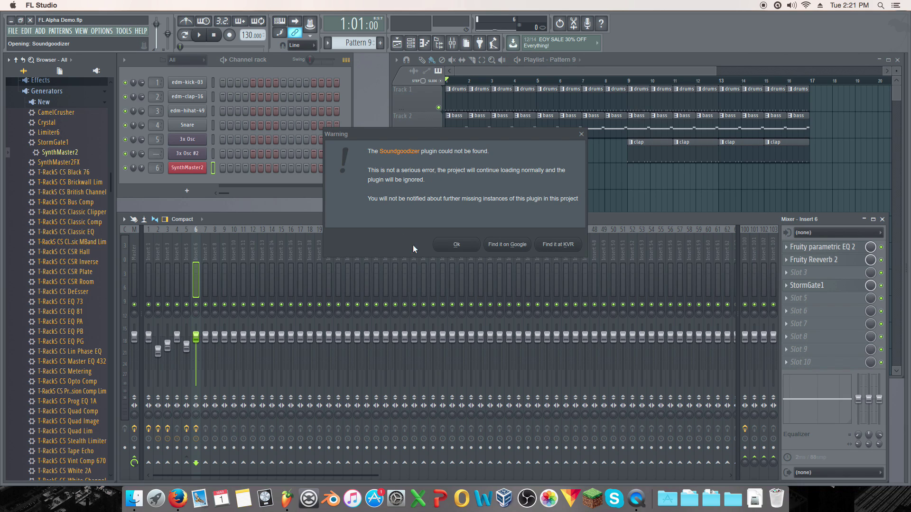
{"action": "left_click", "coordinate": [466, 248]}
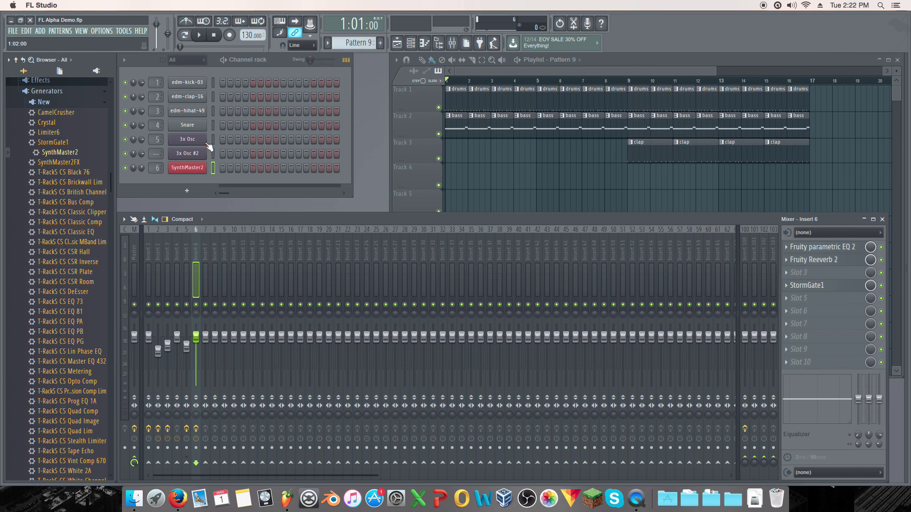
Step: Try adding T-RackS CS CSR Plate, dismiss the plugin-list error, and reopen SynthMaster2 with AR Da Moog Driver RL
{"action": "left_click_drag", "start_coordinate": [79, 268], "coordinate": [186, 194]}
{"action": "left_click", "coordinate": [186, 193]}
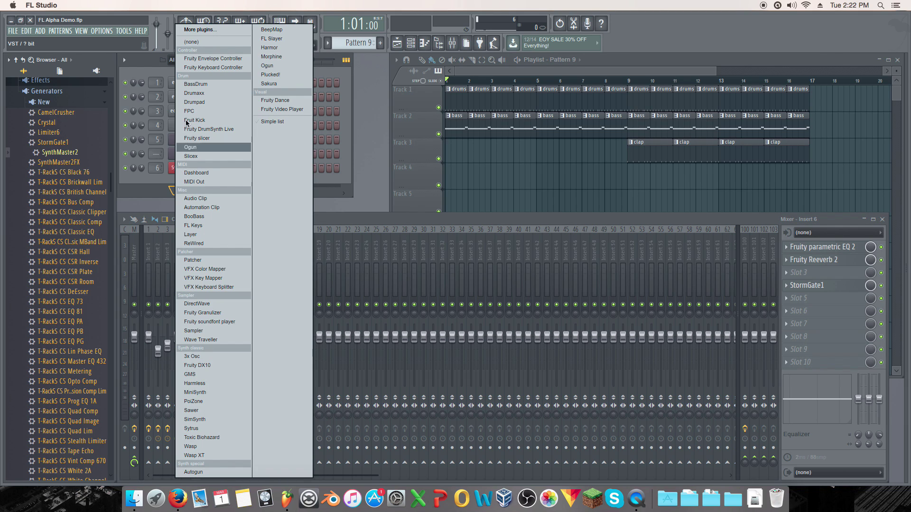
{"action": "left_click", "coordinate": [221, 33]}
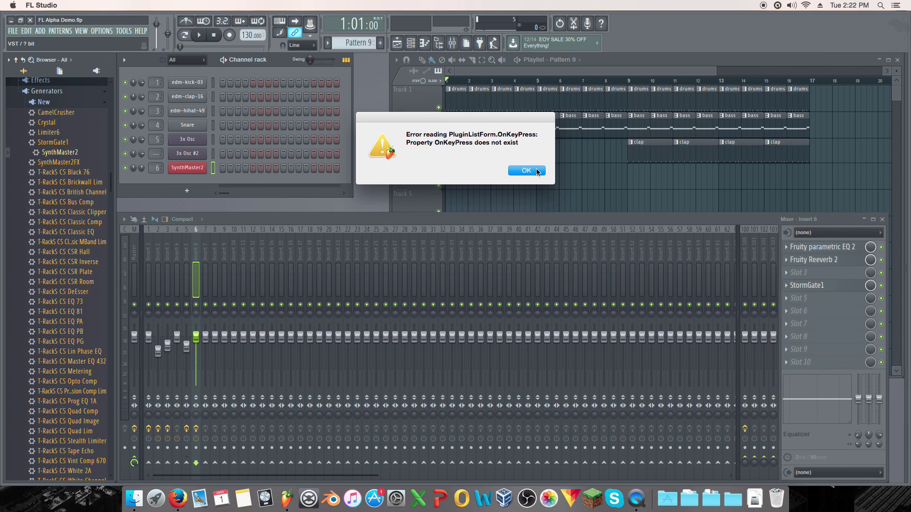
{"action": "left_click", "coordinate": [527, 171]}
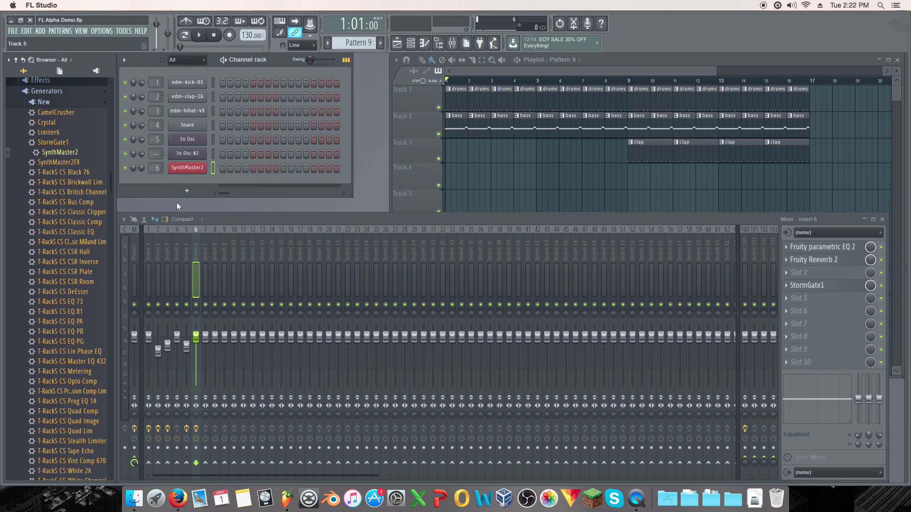
{"action": "left_click", "coordinate": [189, 168]}
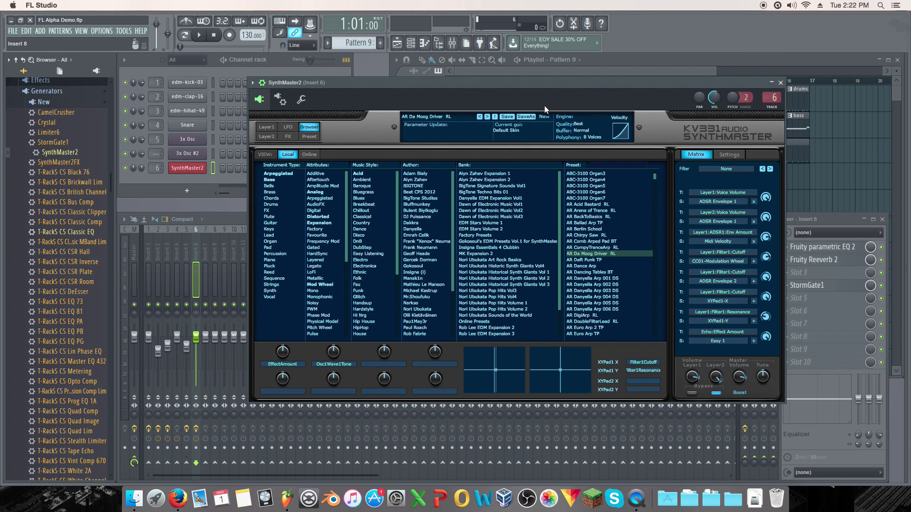
Step: Close the SynthMaster2 window to reveal the channel rack, Pattern 9 playlist and mixer
{"action": "left_click", "coordinate": [781, 83]}
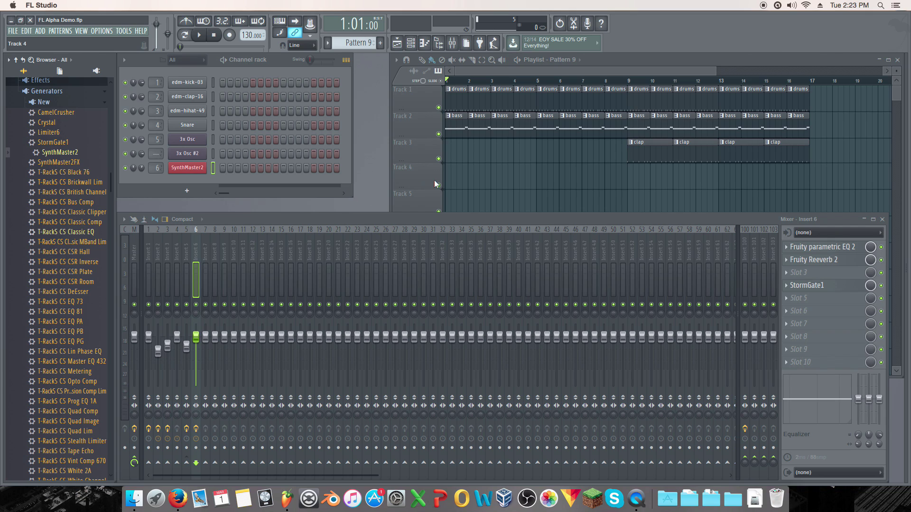
Step: Check the macOS menu-bar date and time, then dismiss that menu
{"action": "left_click", "coordinate": [850, 4]}
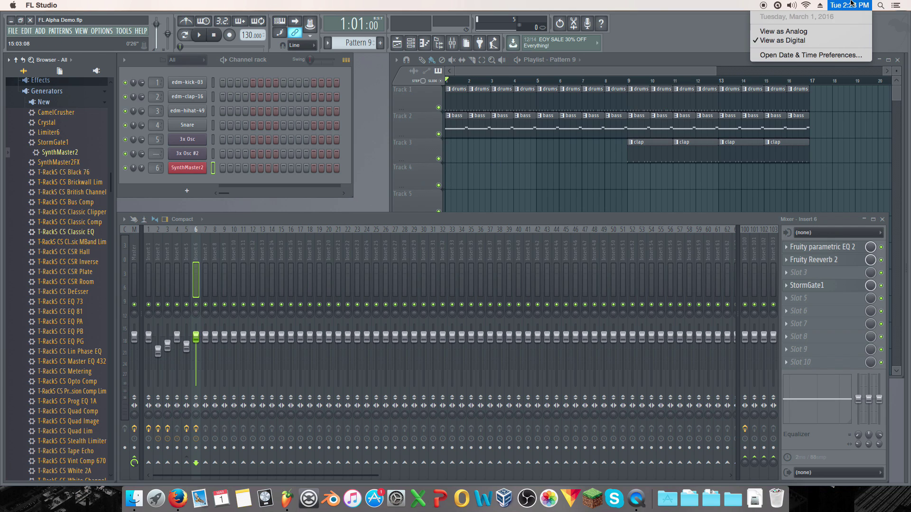
{"action": "left_click", "coordinate": [561, 170]}
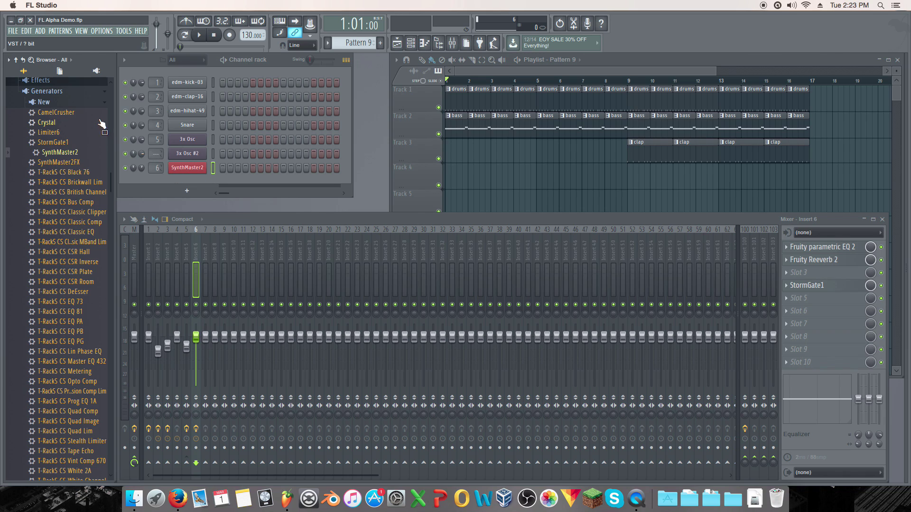
Step: Collapse the plugin list, play with drums current, switch to bass, stop, and raise the mixer
{"action": "left_click", "coordinate": [103, 103]}
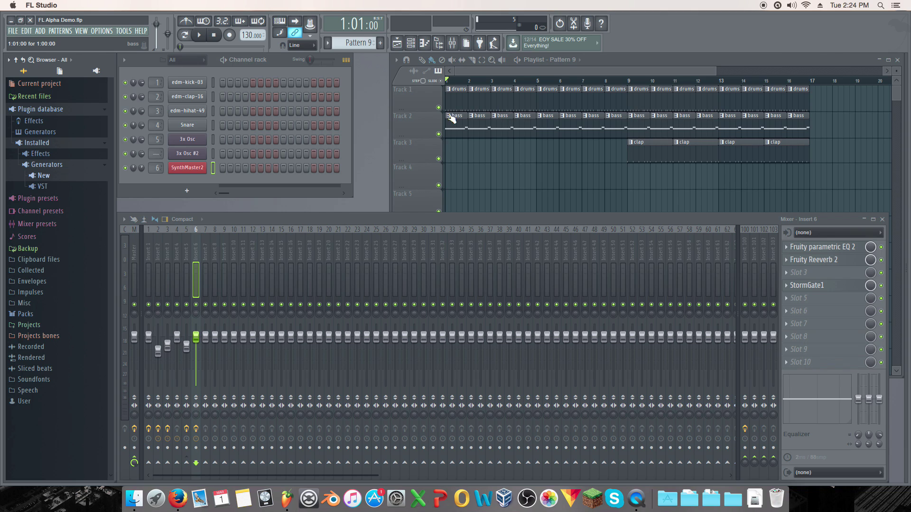
{"action": "left_click", "coordinate": [457, 101]}
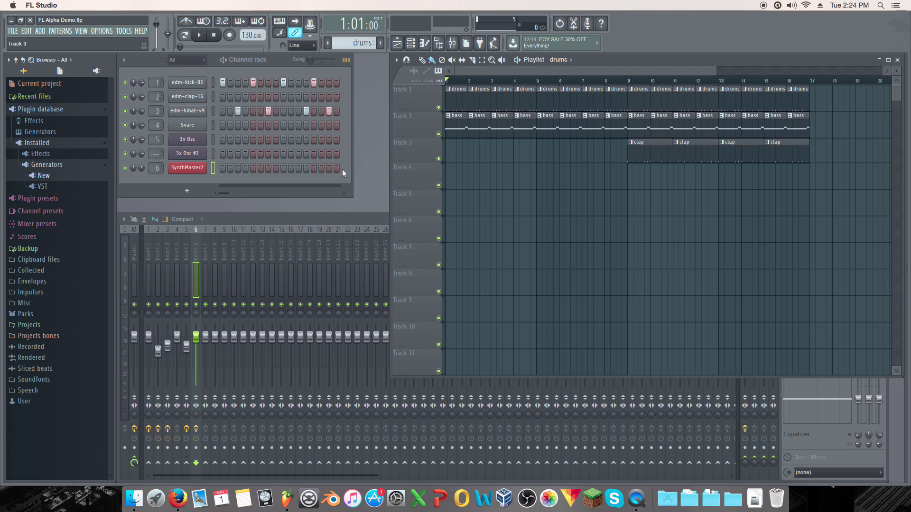
{"action": "left_click", "coordinate": [197, 36]}
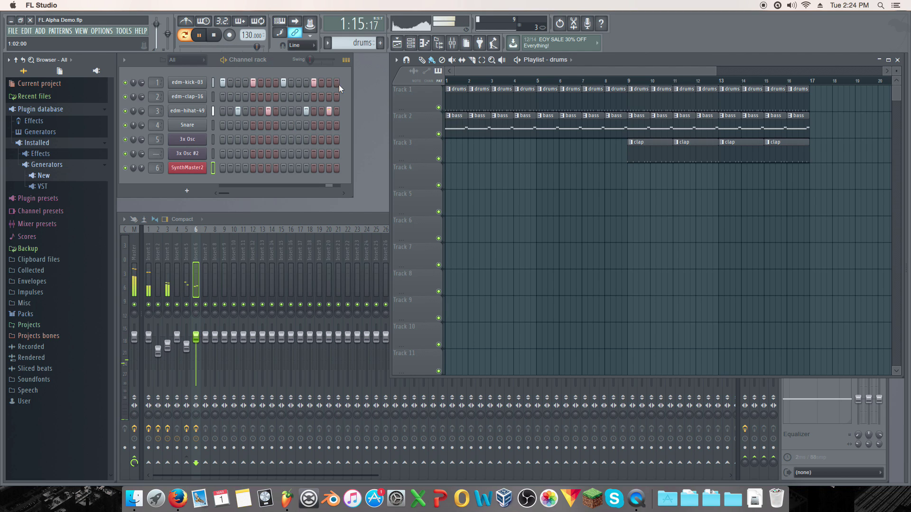
{"action": "left_click", "coordinate": [458, 123]}
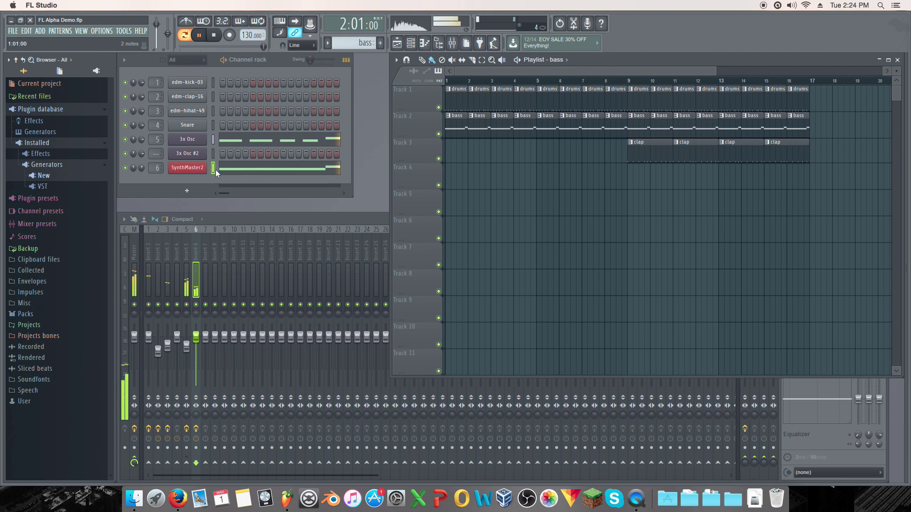
{"action": "key", "text": "space"}
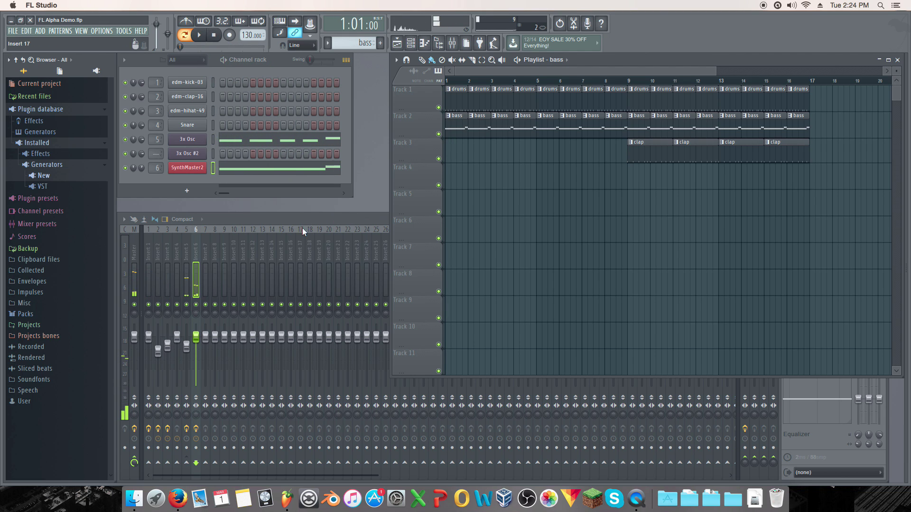
{"action": "left_click", "coordinate": [279, 217]}
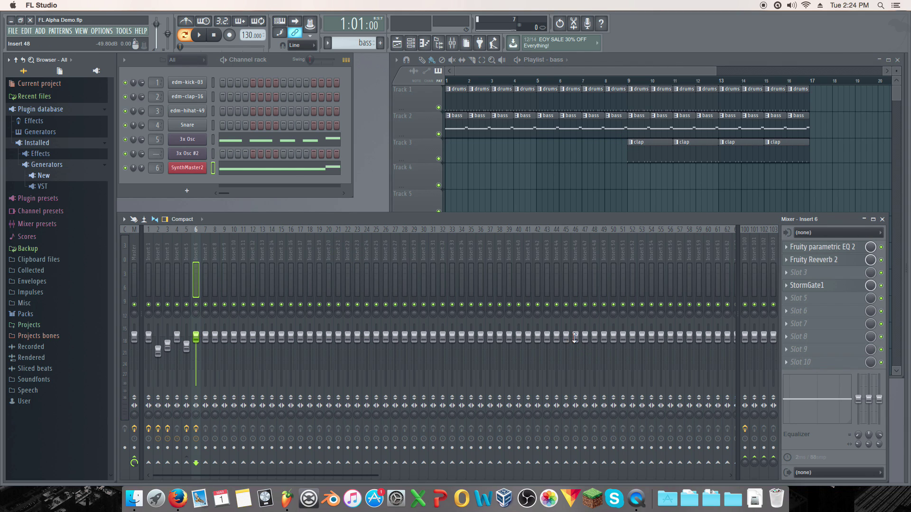
Step: Lower Insert 45's volume to about -4.4 dB and re-centre its pan
{"action": "left_click_drag", "start_coordinate": [566, 336], "coordinate": [600, 334]}
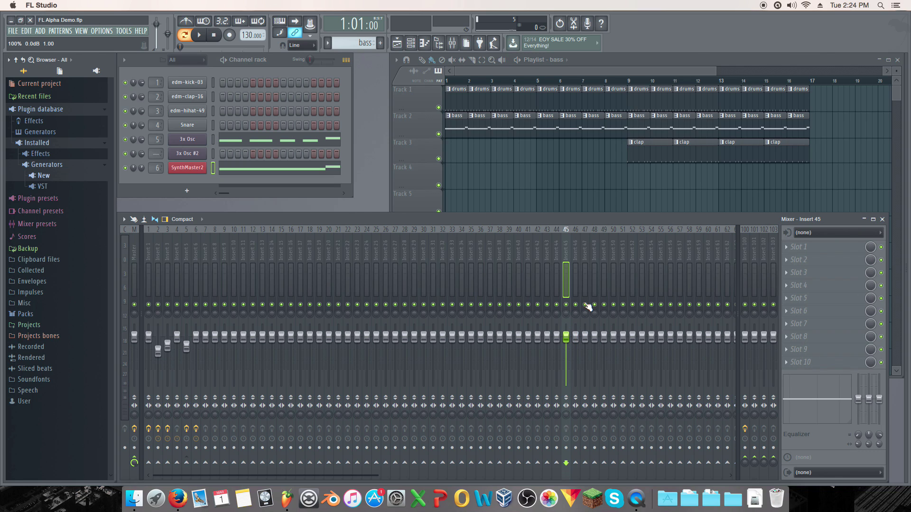
{"action": "mouse_move", "coordinate": [567, 312]}
{"action": "left_click_drag", "start_coordinate": [567, 312], "coordinate": [567, 318]}
Step: Try adding an effect to Insert 45's Slot 1, dismiss the plugin-list error, and view Insert 1's effects
{"action": "left_click", "coordinate": [799, 247]}
{"action": "left_click", "coordinate": [802, 29]}
{"action": "left_click", "coordinate": [526, 171]}
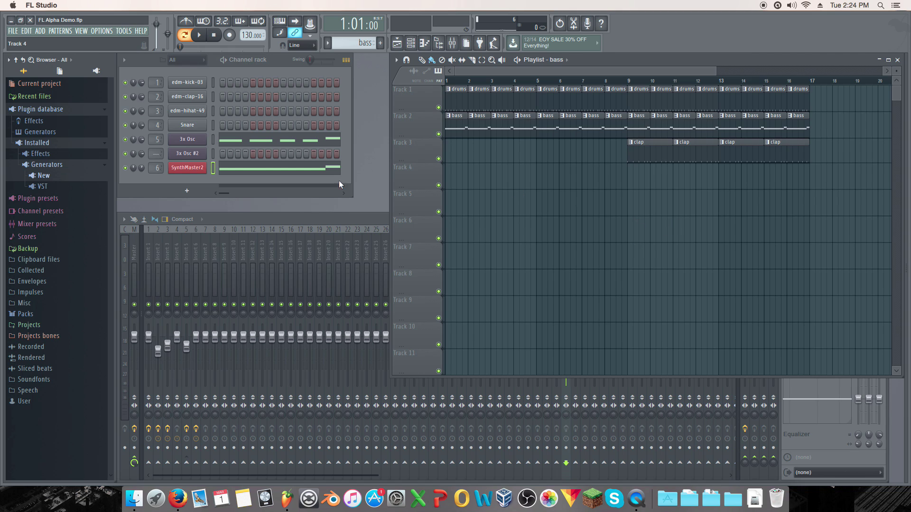
{"action": "left_click", "coordinate": [358, 219]}
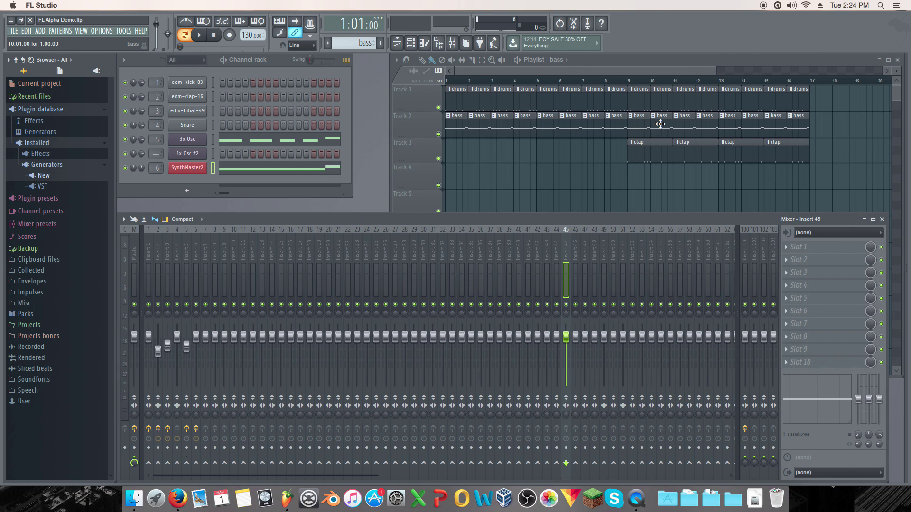
{"action": "left_click", "coordinate": [146, 247]}
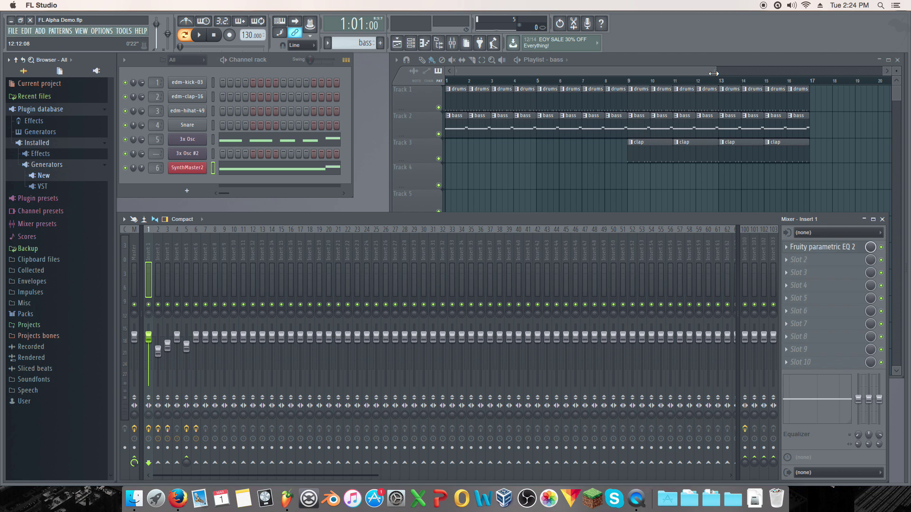
Step: Zoom the playlist so bars 1–16 fill the view, then bring the mixer to the front
{"action": "left_click_drag", "start_coordinate": [713, 73], "coordinate": [670, 75]}
{"action": "left_click", "coordinate": [331, 214]}
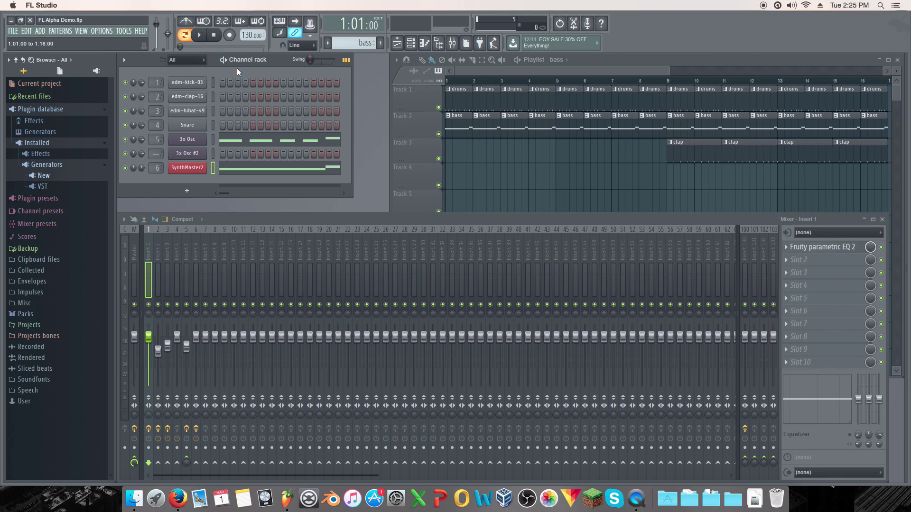
Step: Select the kick, clap and hi-hat channels and open SynthMaster2, moving its window up and left
{"action": "mouse_move", "coordinate": [214, 82]}
{"action": "left_mouse_down"}
{"action": "mouse_move", "coordinate": [214, 112]}
{"action": "mouse_move", "coordinate": [214, 82]}
{"action": "left_mouse_up"}
{"action": "left_click", "coordinate": [189, 167]}
{"action": "left_click_drag", "start_coordinate": [324, 83], "coordinate": [282, 92]}
Step: Browse SynthMaster2's Preset, LFO and Layer1 pages, then close the instrument window
{"action": "left_click", "coordinate": [267, 145]}
{"action": "left_click", "coordinate": [245, 137]}
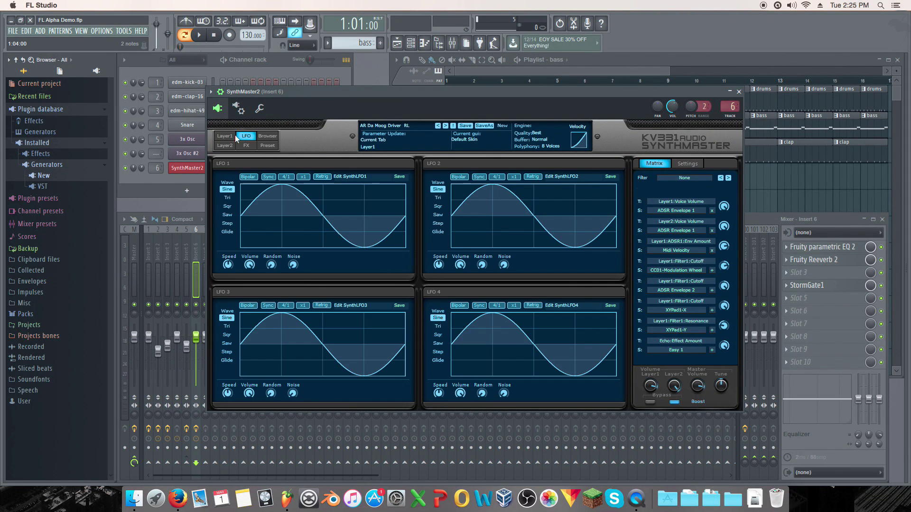
{"action": "left_click", "coordinate": [232, 136]}
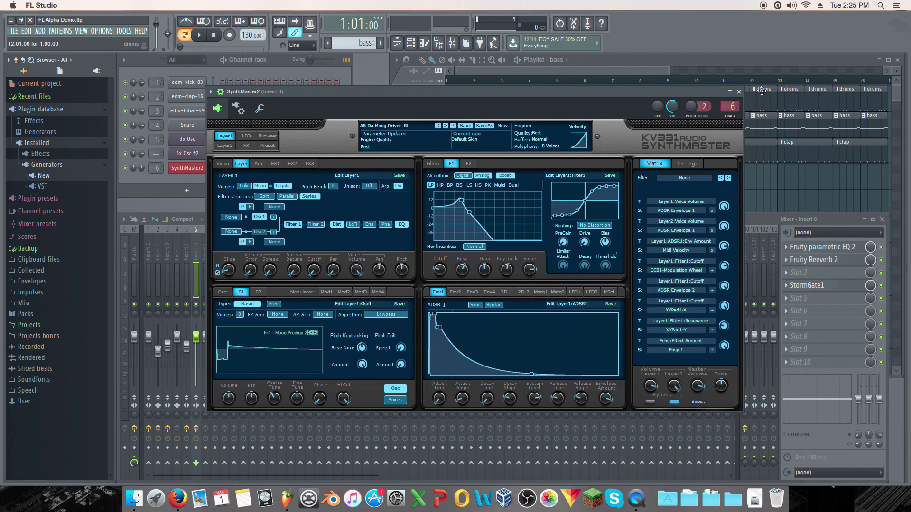
{"action": "left_click", "coordinate": [740, 92]}
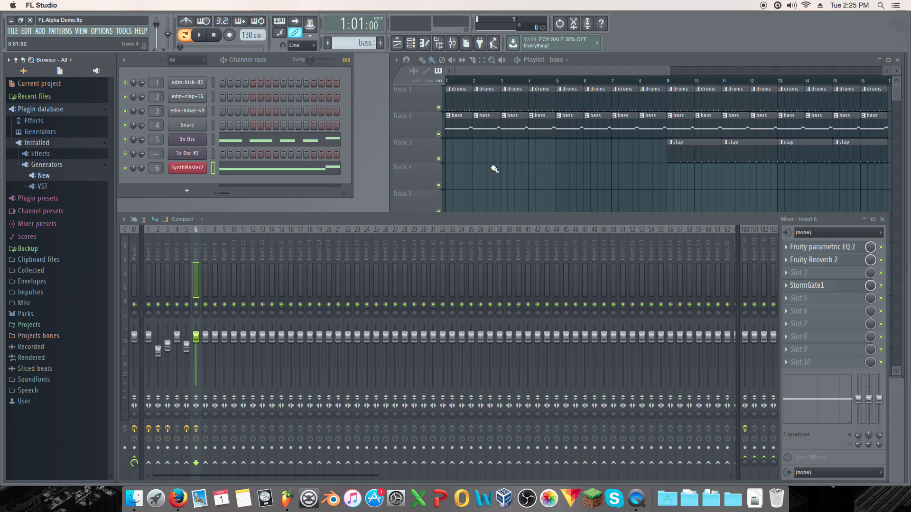